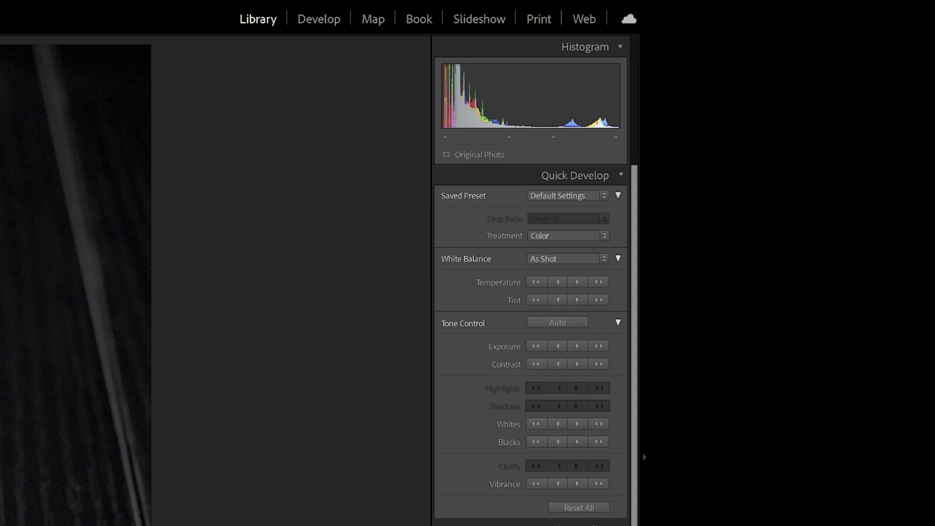
- Apply the CA Correction preset and the High Contrast color preset to the video clip
left_click(610, 196)
mouse_move(595, 238)
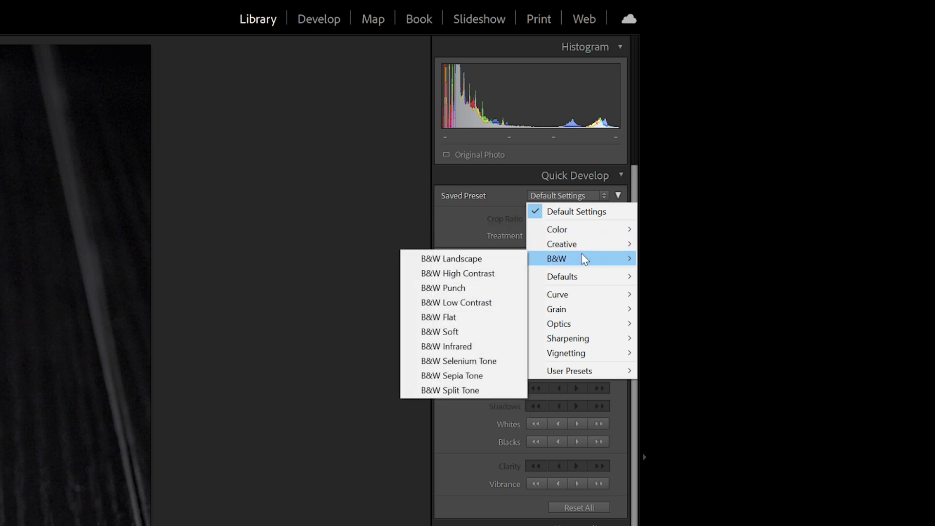
mouse_move(580, 278)
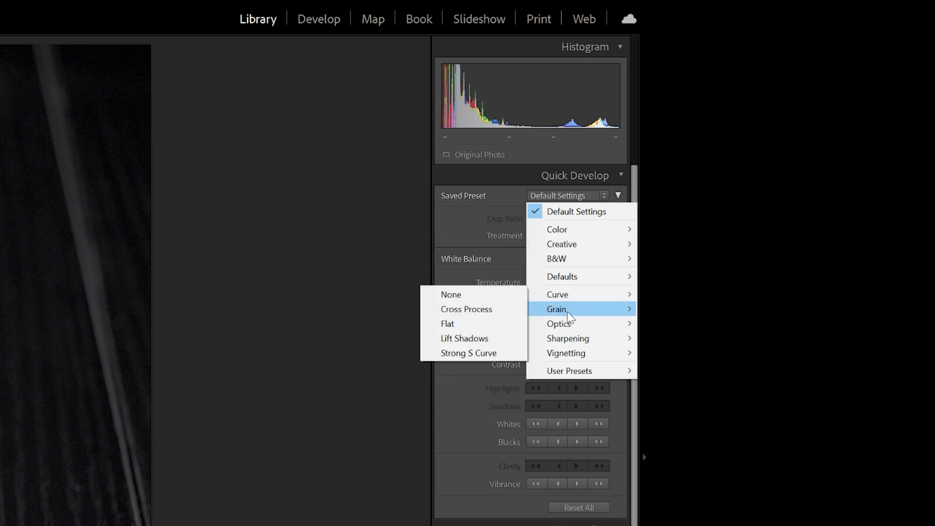
mouse_move(574, 328)
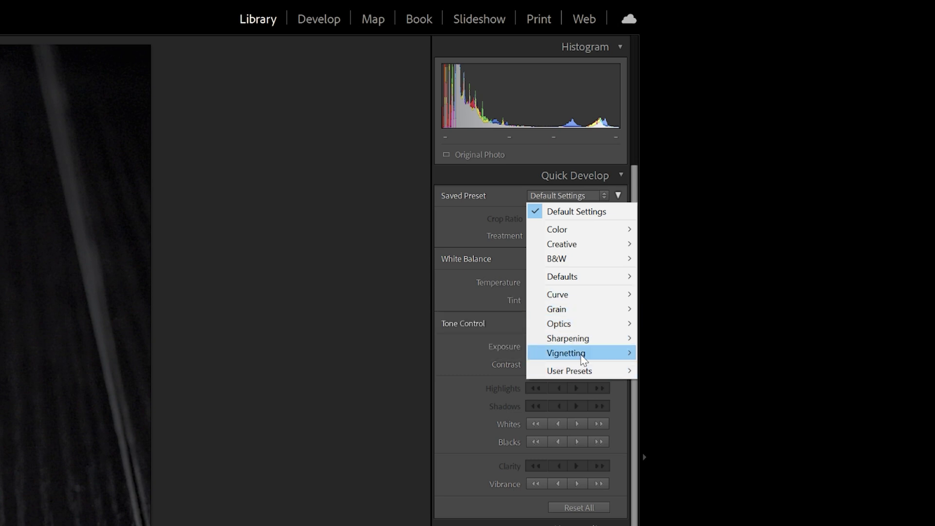
mouse_move(586, 346)
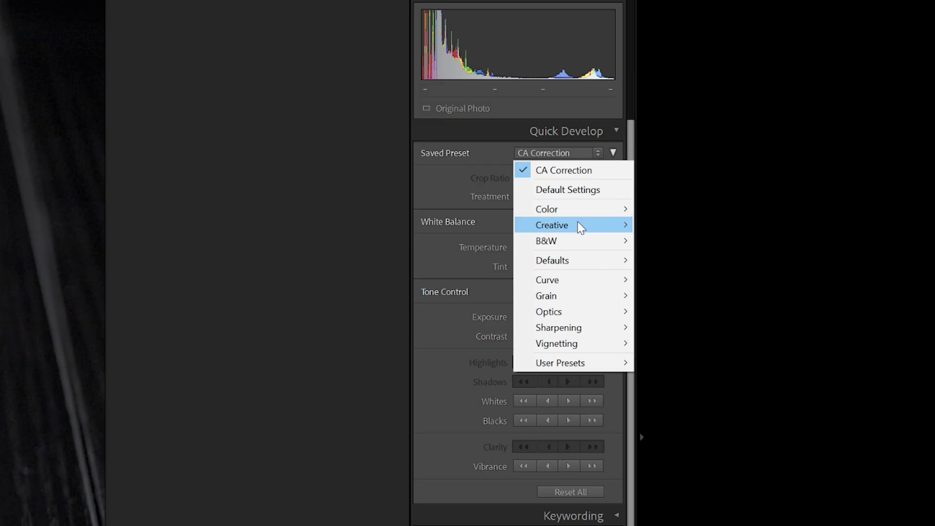
mouse_move(578, 208)
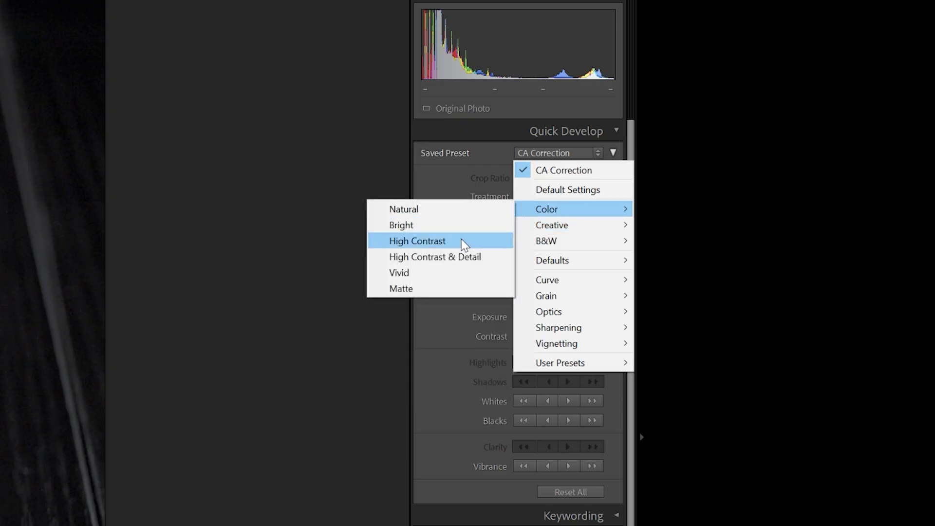
left_click(466, 241)
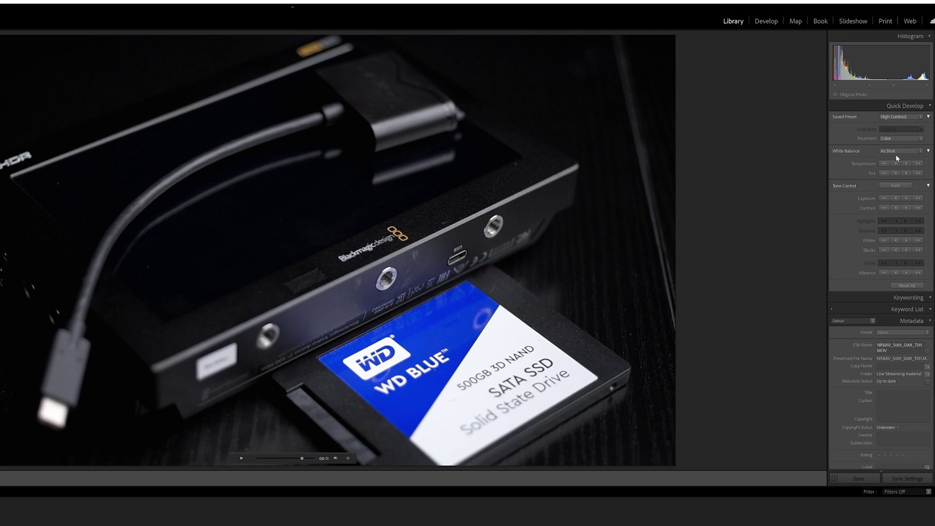
- View the clip's treatment options and apply the Vintage Instant creative preset
left_click(906, 139)
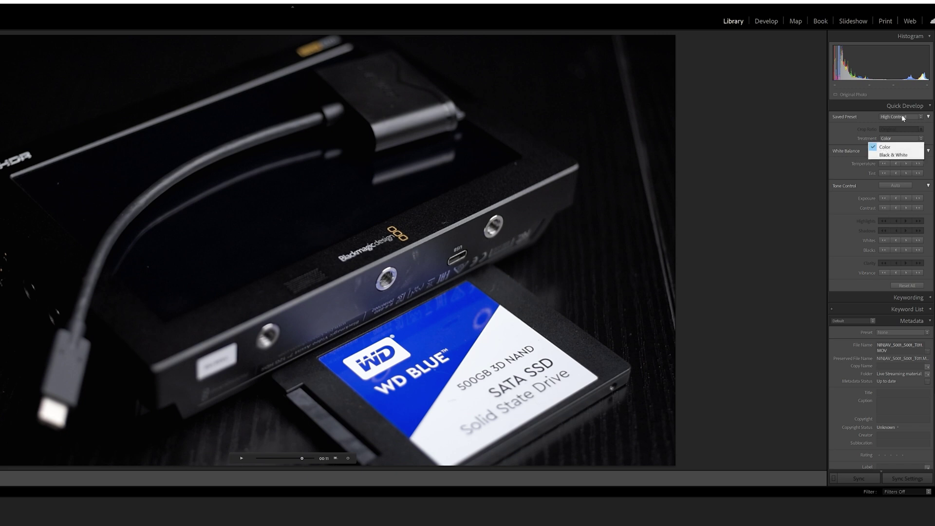
left_click(904, 119)
mouse_move(898, 153)
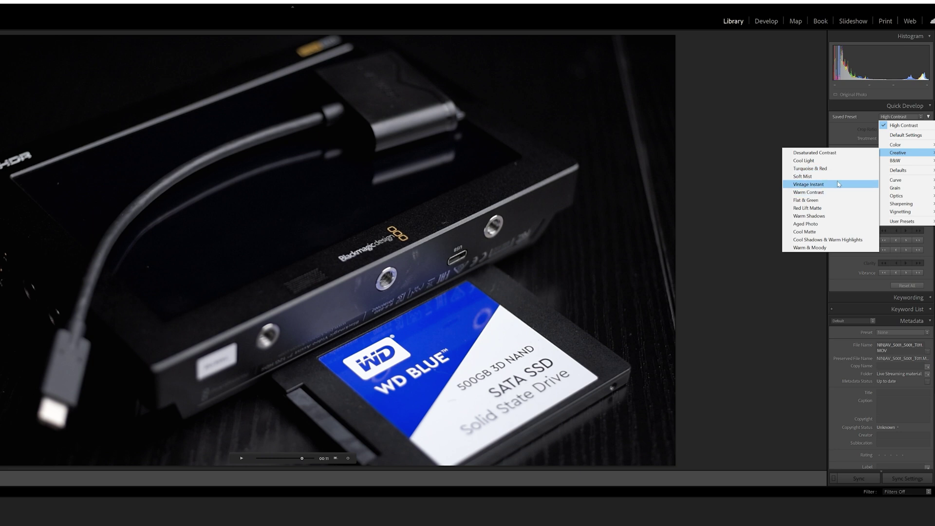
left_click(837, 184)
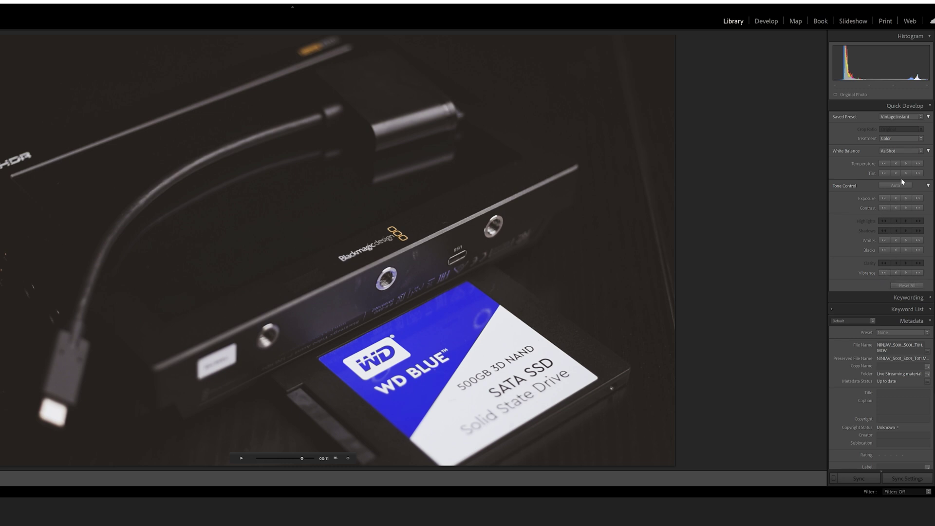
- Apply the Light vignetting preset to the video clip
left_click(897, 117)
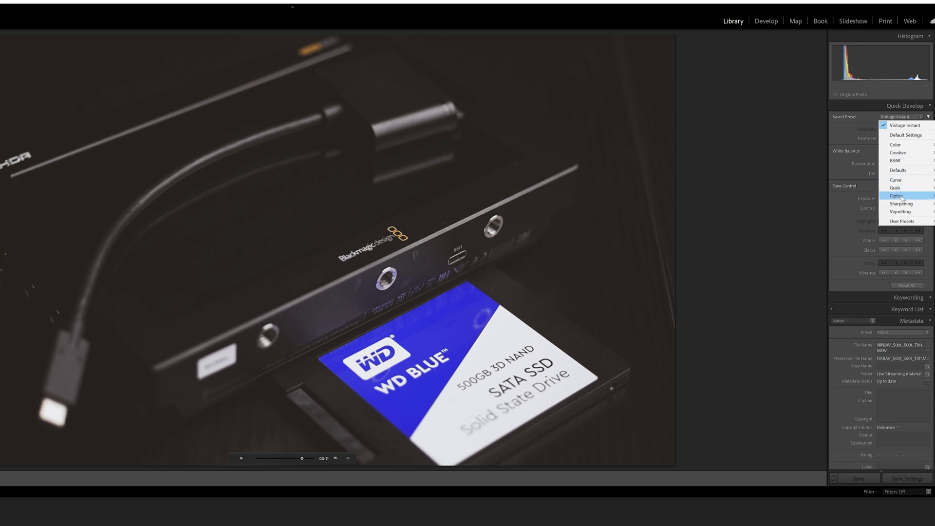
mouse_move(904, 213)
left_click(850, 220)
left_click(900, 117)
mouse_move(913, 172)
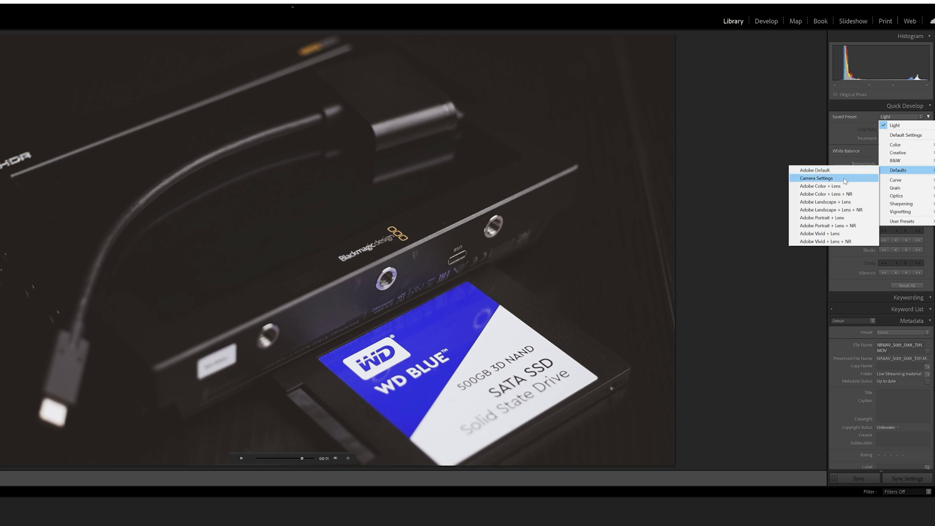
left_click(718, 180)
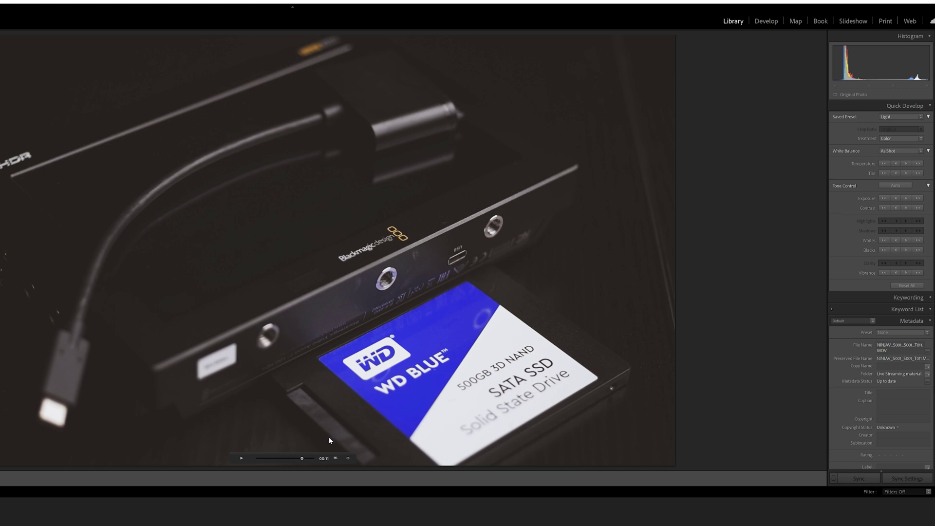
left_click(335, 458)
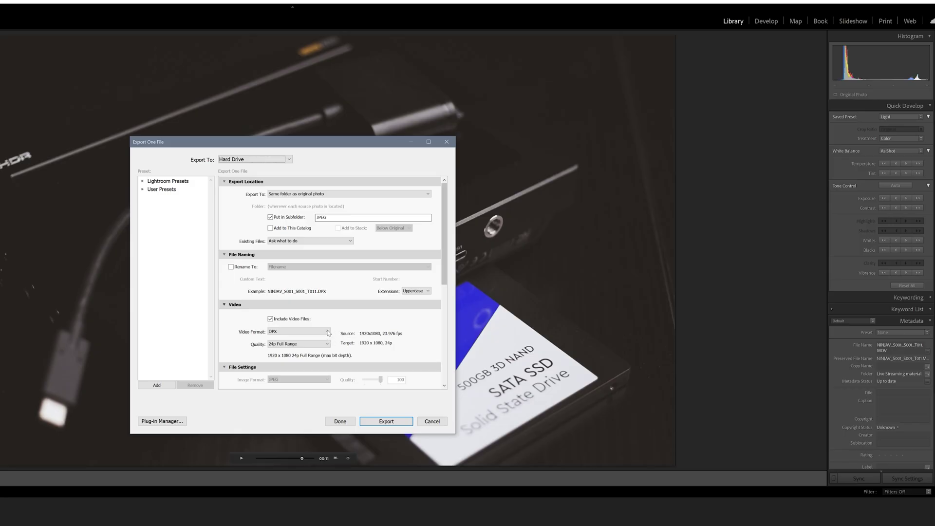
- Set the video export format to H.264 and check the available quality levels
left_click(326, 332)
left_click(312, 349)
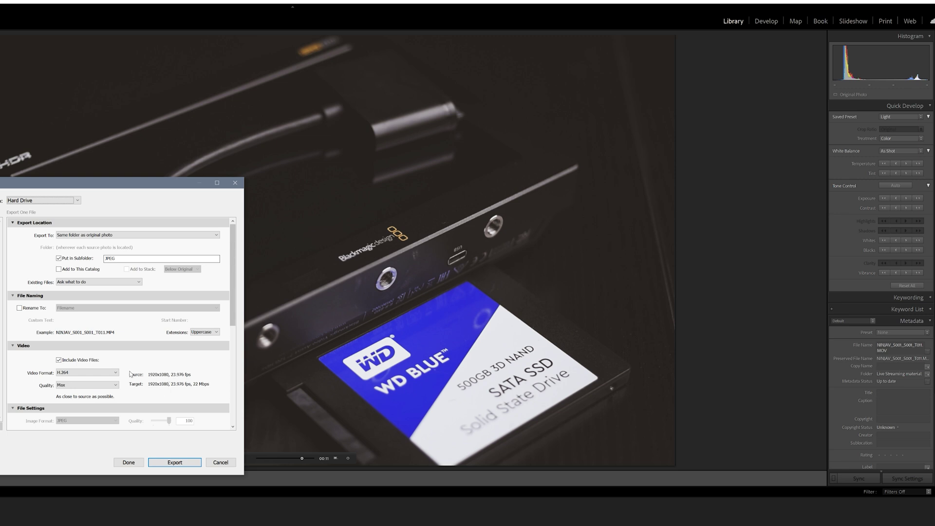
left_click(92, 388)
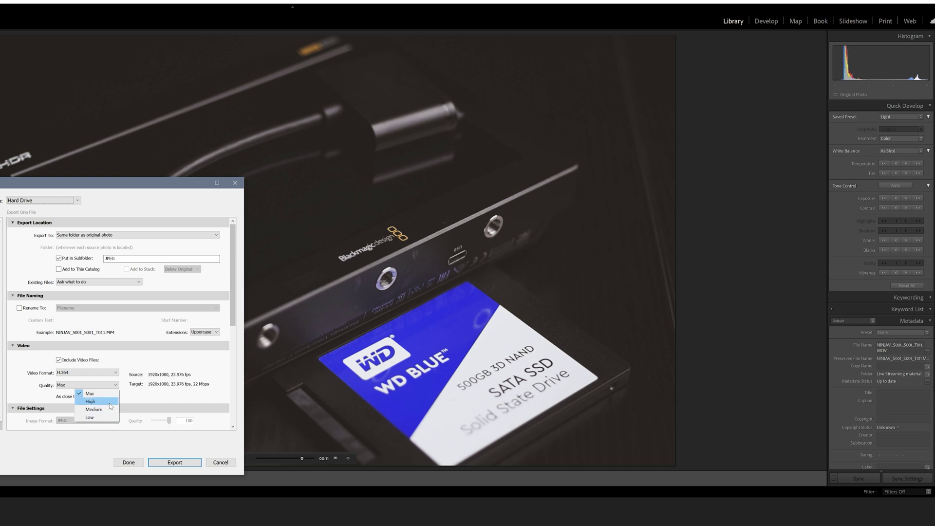
left_click(152, 394)
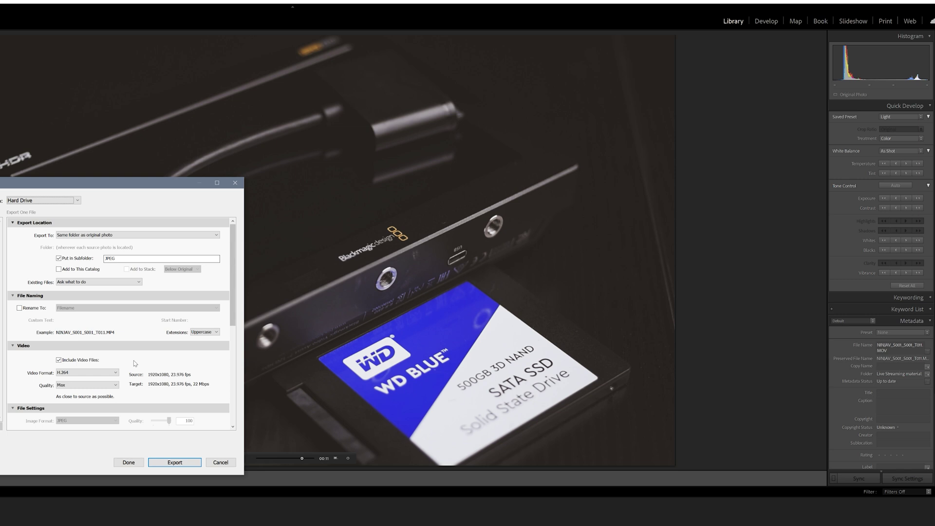
left_click(110, 375)
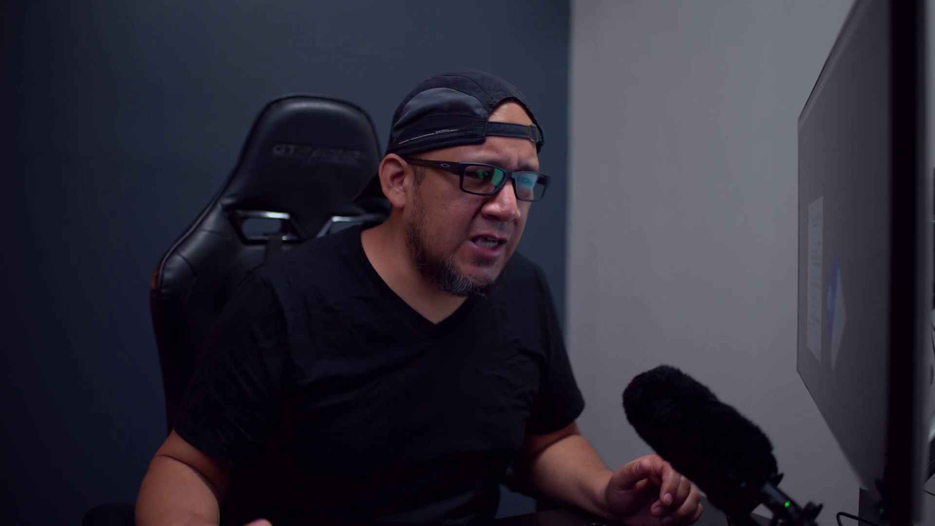
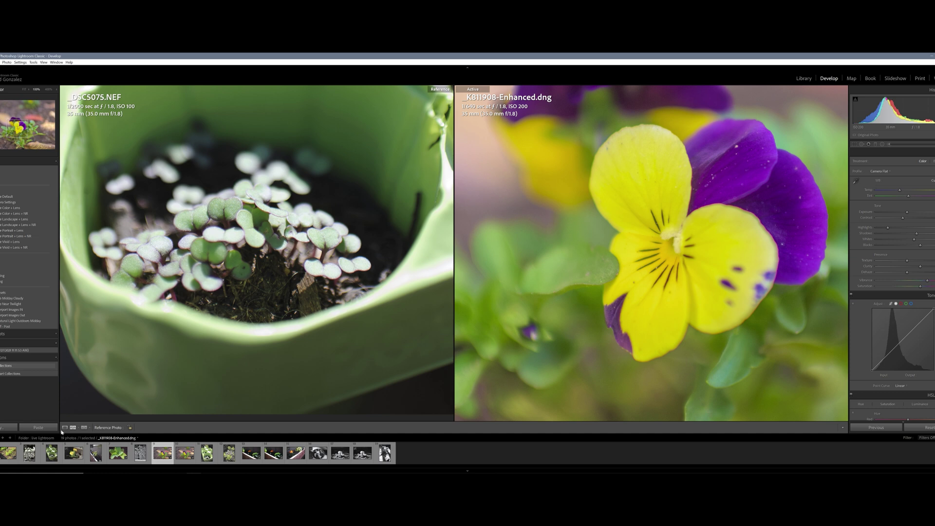
- Leave the reference comparison for single-photo view, inspect the pansy up close and browse to the seedling photo
left_click(64, 427)
left_click_drag(446, 237, 539, 188)
key("Right")
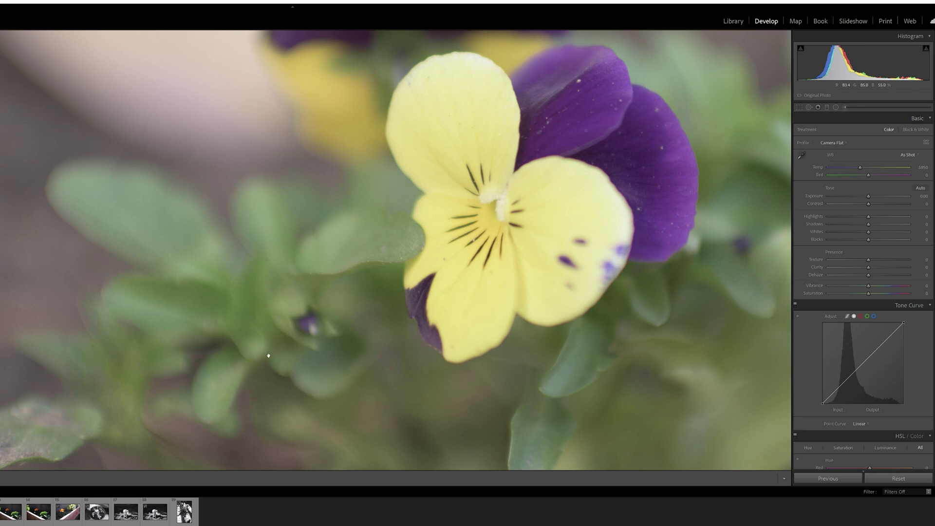
key("Left")
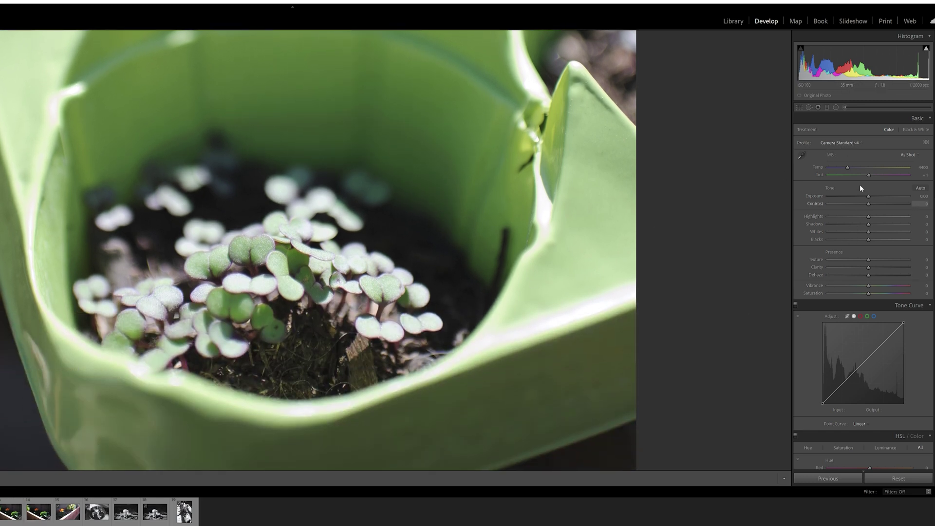
- View the profile choices for the seedling photo, and examine the last black-and-white photo in the filmstrip
left_click(861, 143)
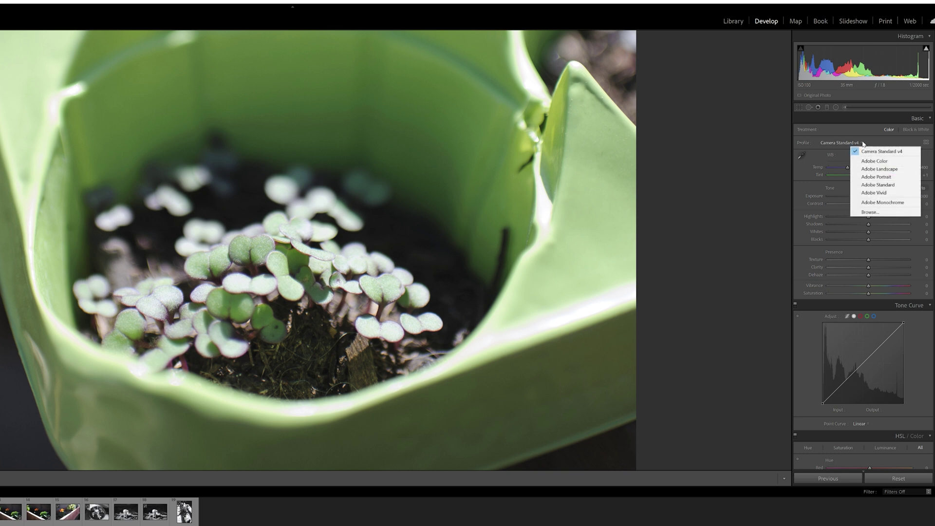
left_click(179, 516)
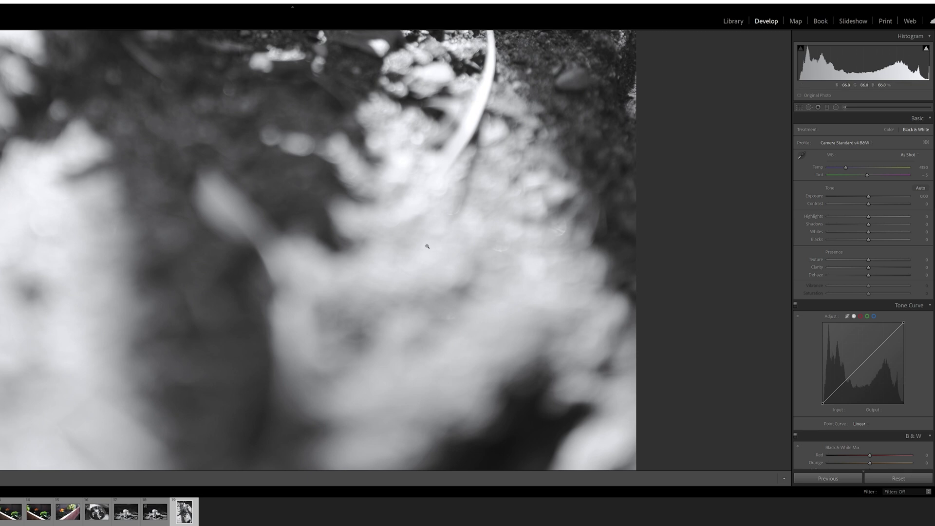
left_click(428, 244)
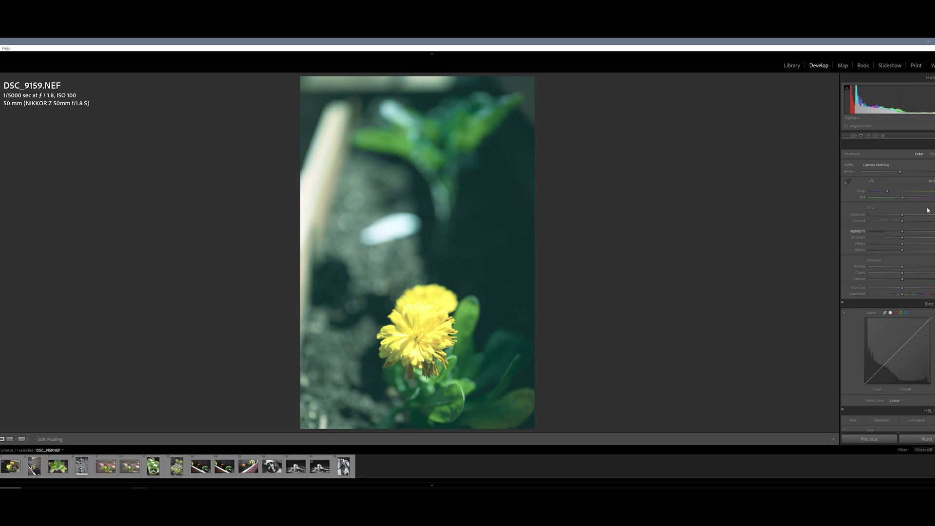
- Reduce the Camera Morning profile amount to 0 on the yellow flower photo, and reset the develop settings of _DSC5078.NEF
mouse_move(900, 171)
left_mouse_down()
mouse_move(863, 172)
mouse_move(901, 173)
left_mouse_up()
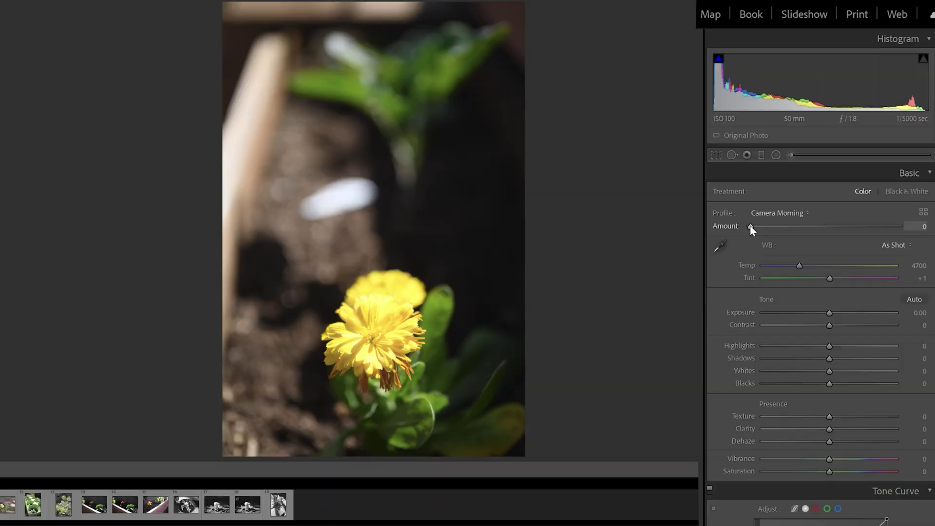
left_click_drag(825, 225, 745, 228)
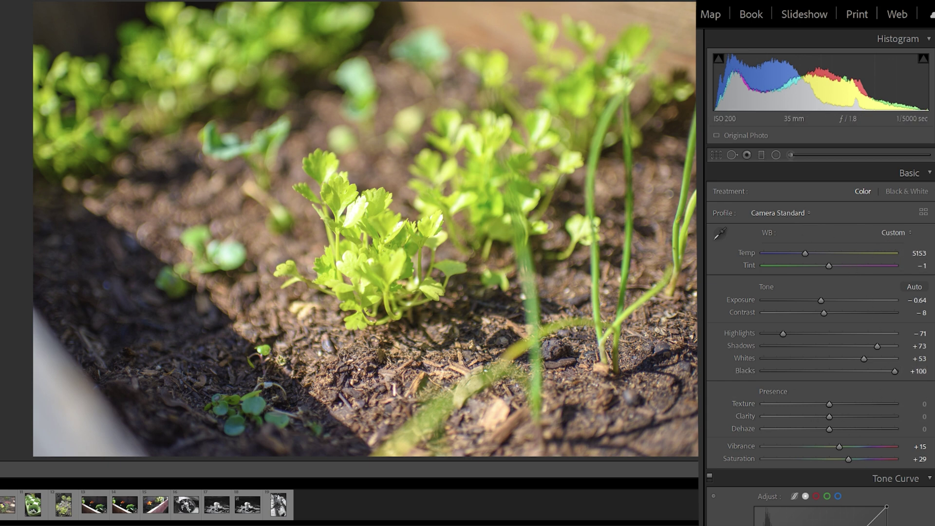
key("ctrl+shift+r")
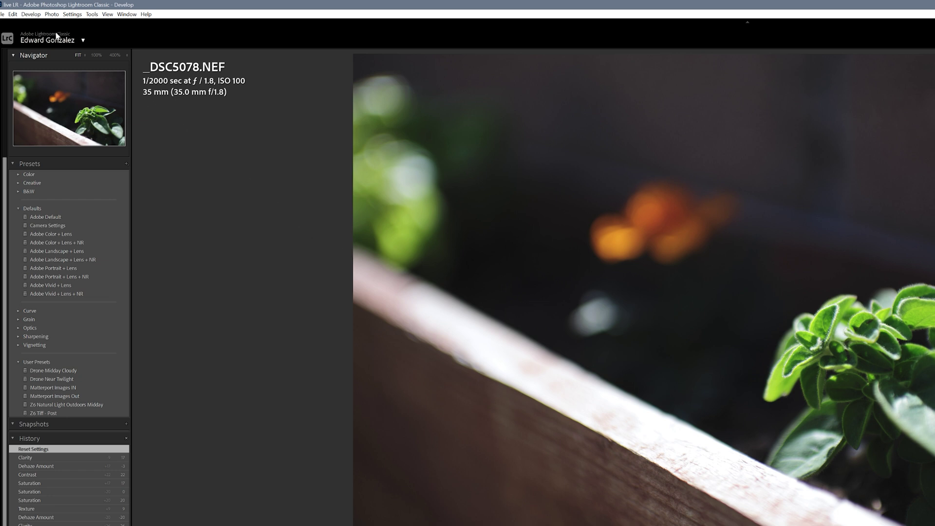
- Set the master raw default to Camera Settings in the presets preferences
left_click(31, 14)
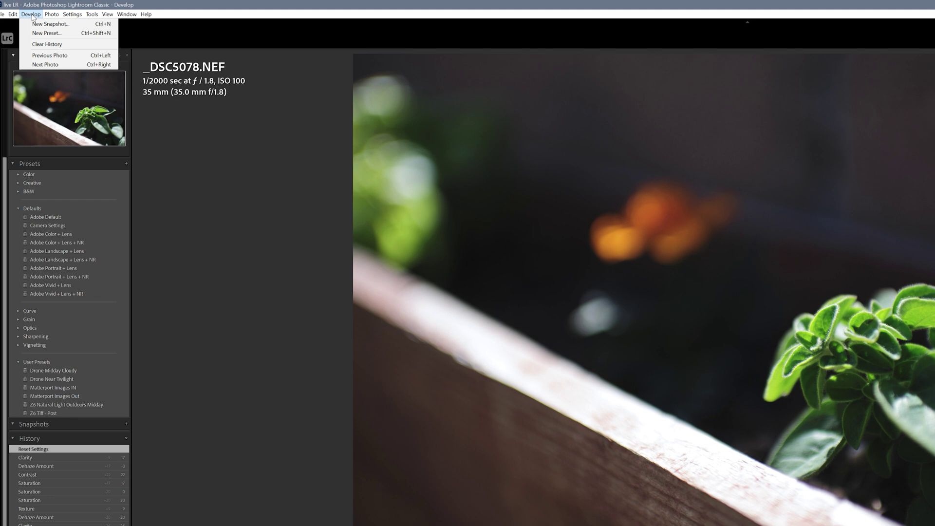
left_click(27, 112)
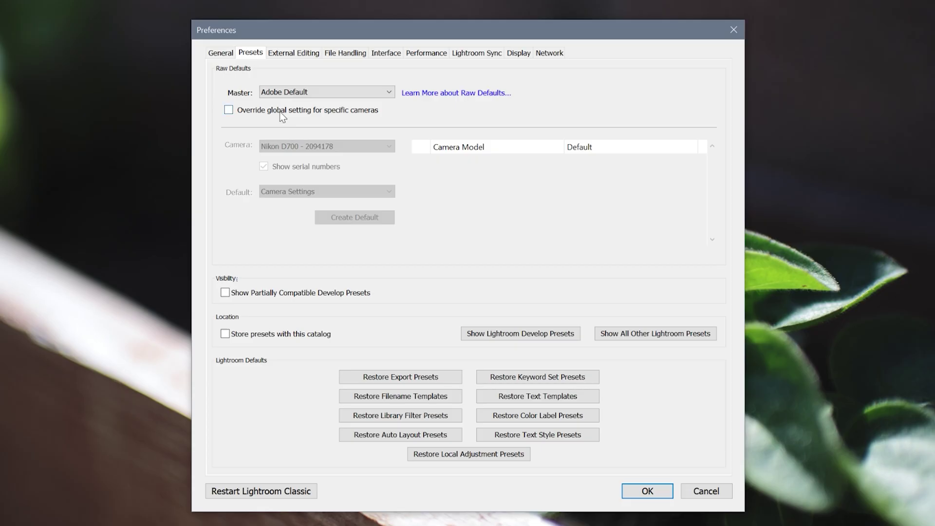
left_click(318, 93)
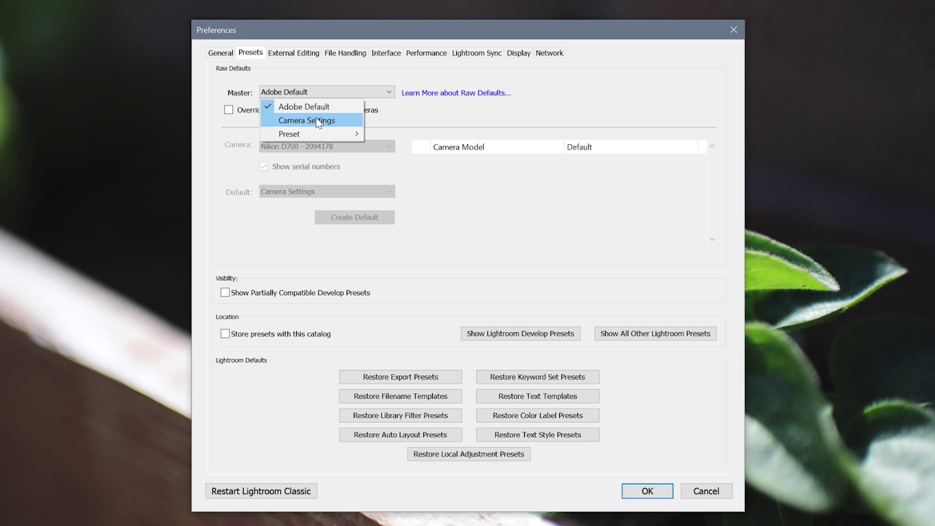
left_click(347, 121)
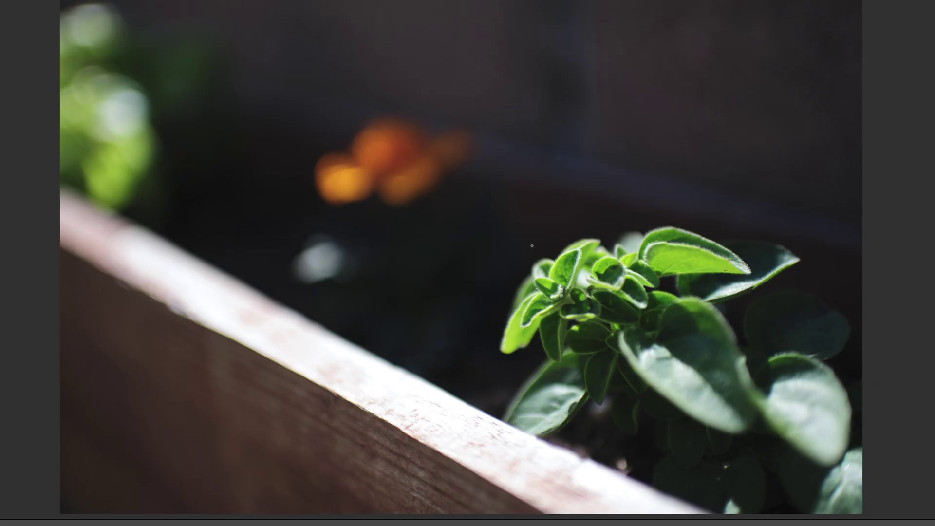
- Select all photos in the filmstrip and save their metadata to the files
right_click(529, 244)
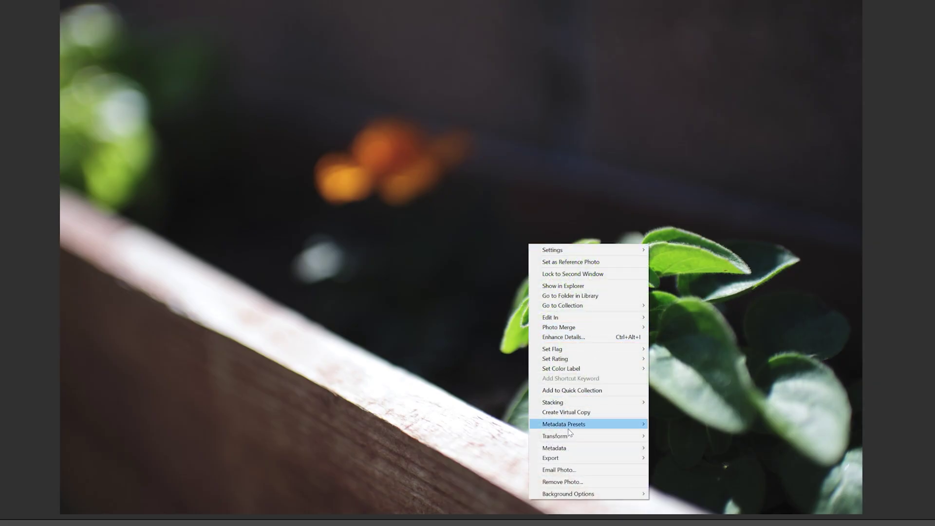
mouse_move(584, 453)
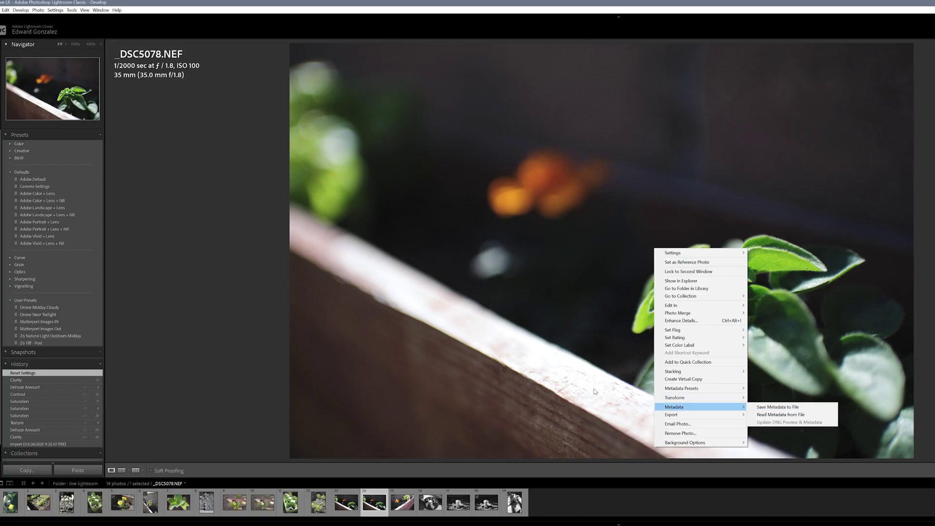
left_click(568, 510)
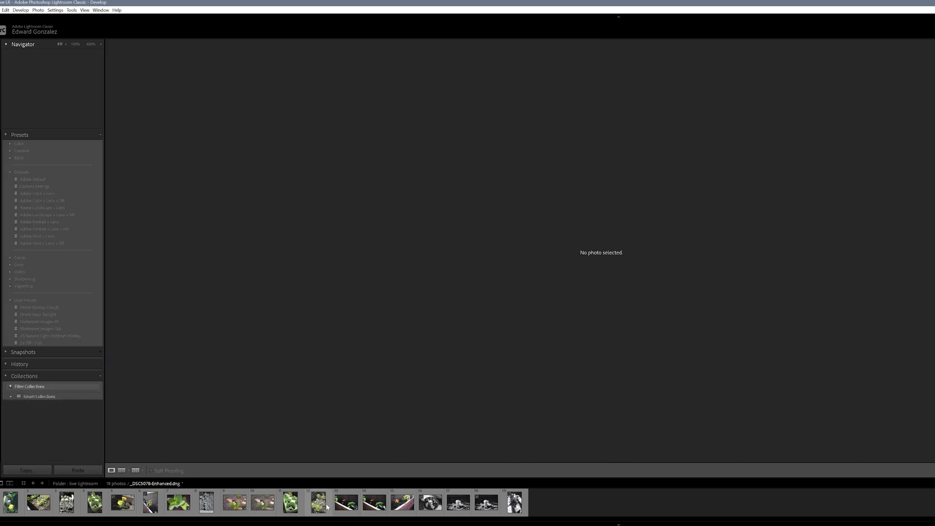
left_click(347, 502)
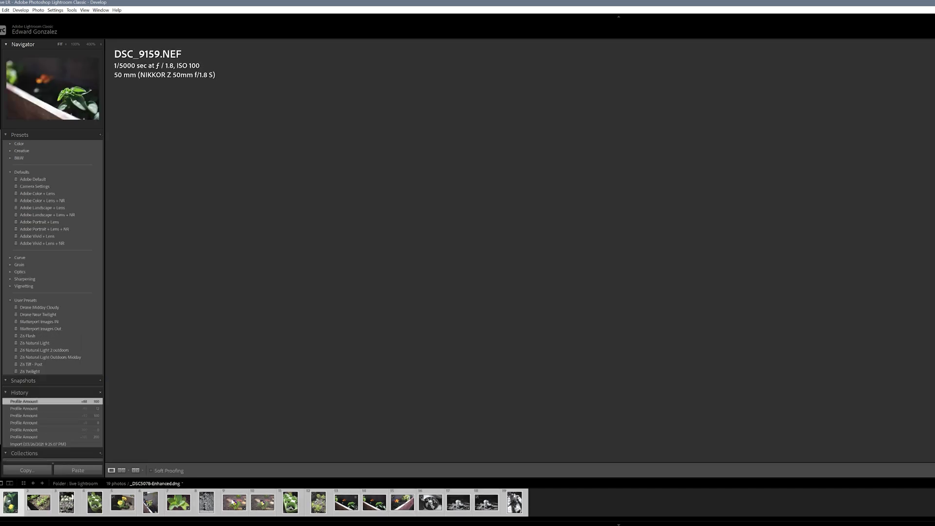
right_click(236, 497)
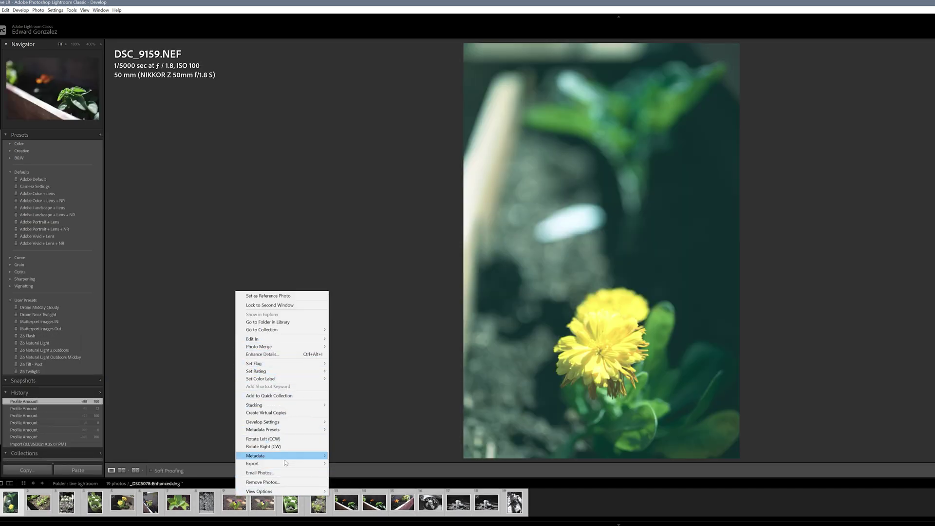
mouse_move(306, 457)
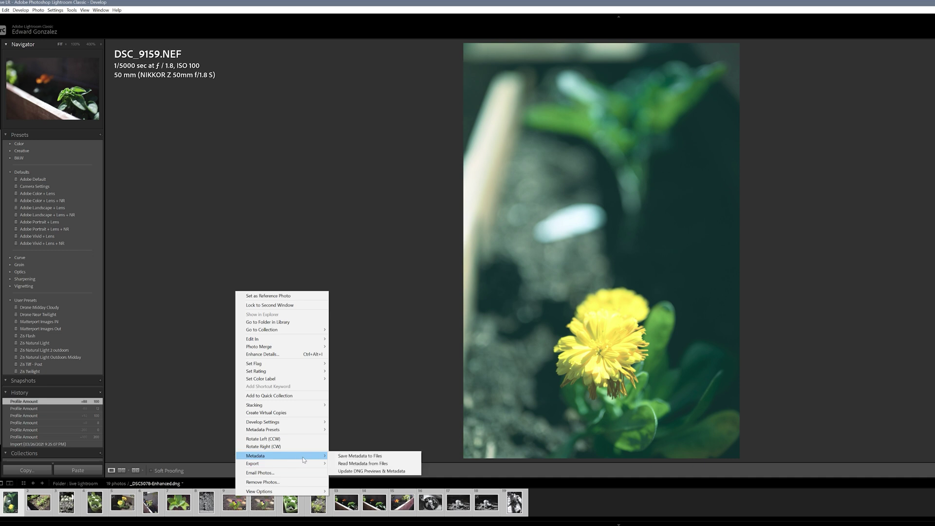
left_click(380, 459)
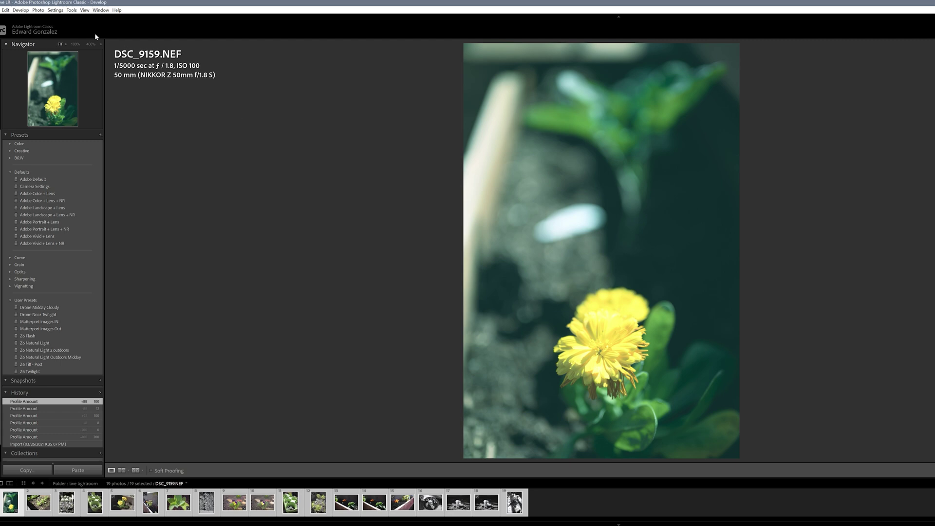
- Open the preferences with the raw default settings
left_click(5, 9)
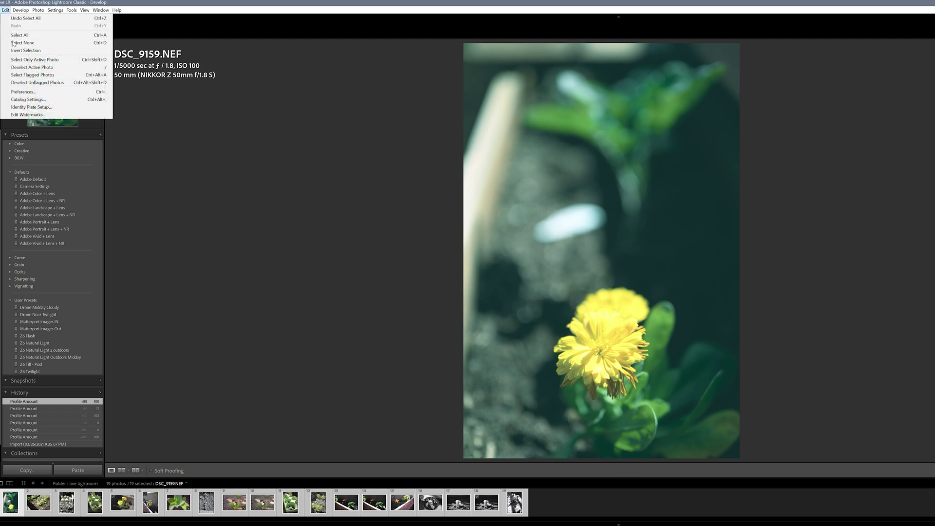
left_click(24, 92)
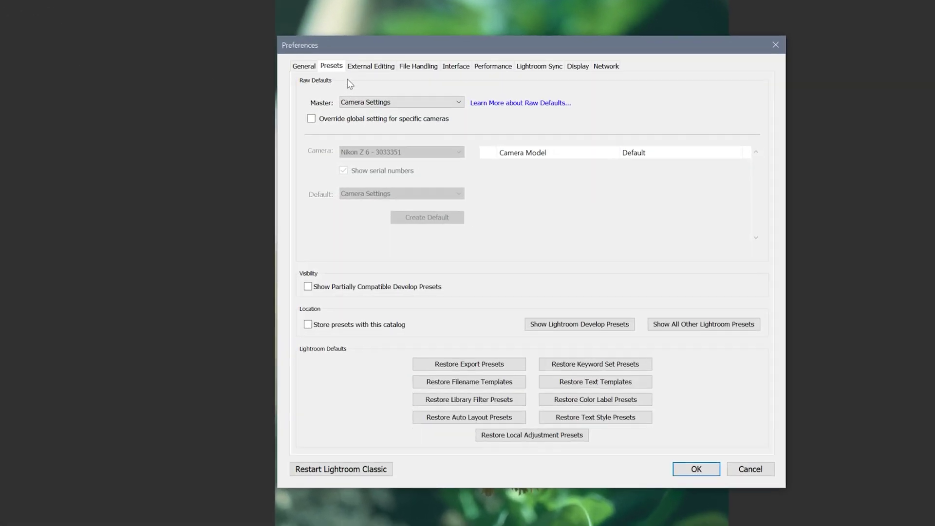